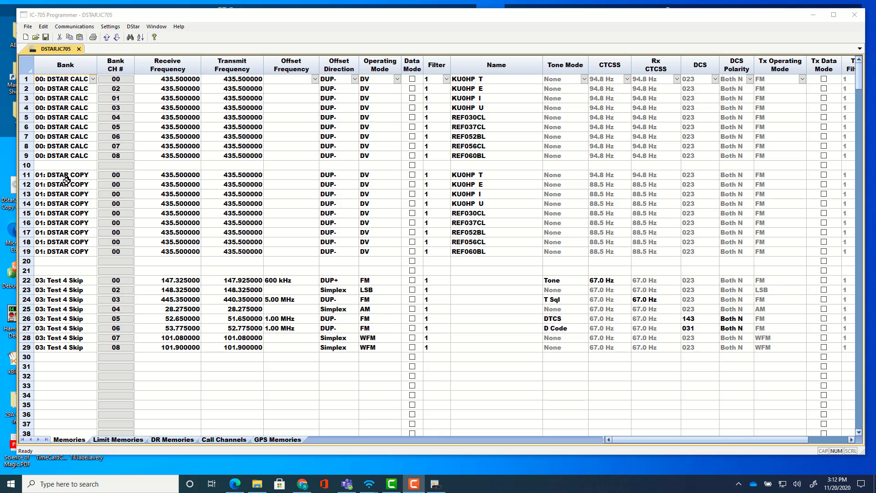
Assign the memory in row 1 to bank 01: DSTAR COPY
left_click(72, 80)
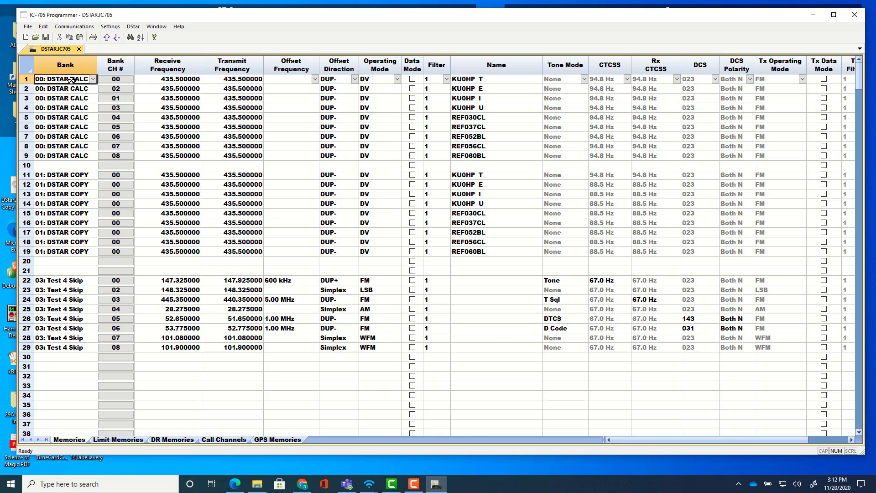
left_click(93, 79)
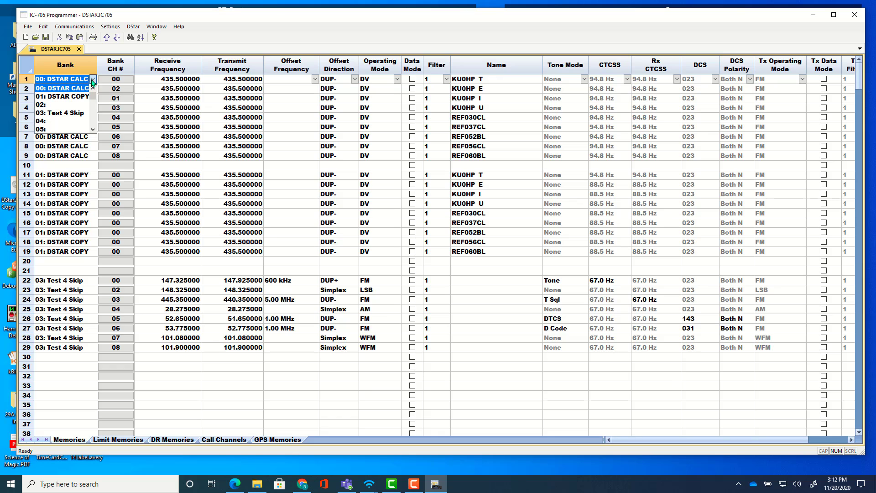
left_click(60, 99)
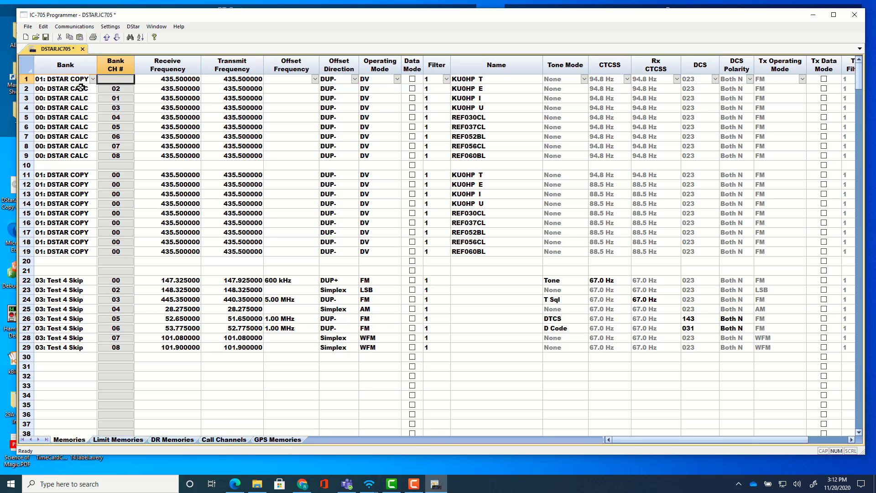
Copy the bank assignment 01: DSTAR COPY from row 1 into rows 2 through 9
left_click(71, 79)
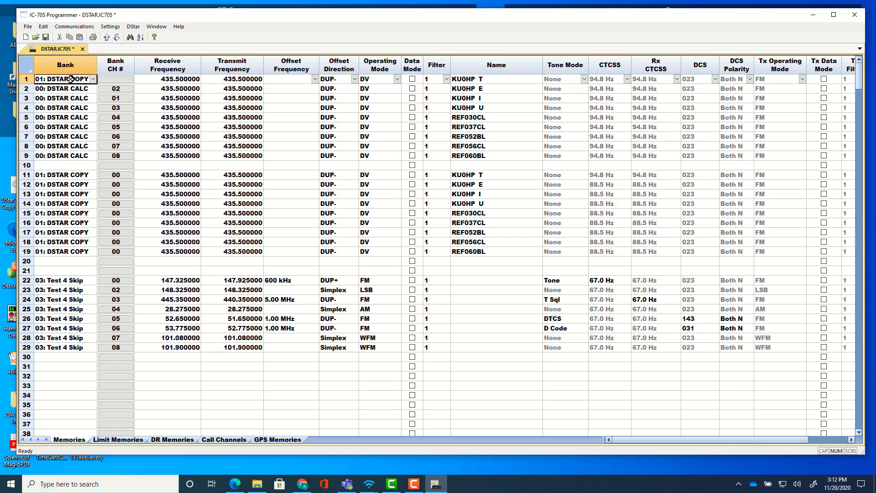
key("shift+Down")
key("shift+Down")
key("shift+Down")
key("shift+Down")
key("shift+Down")
key("shift+Down")
key("shift+Down")
key("shift+Down")
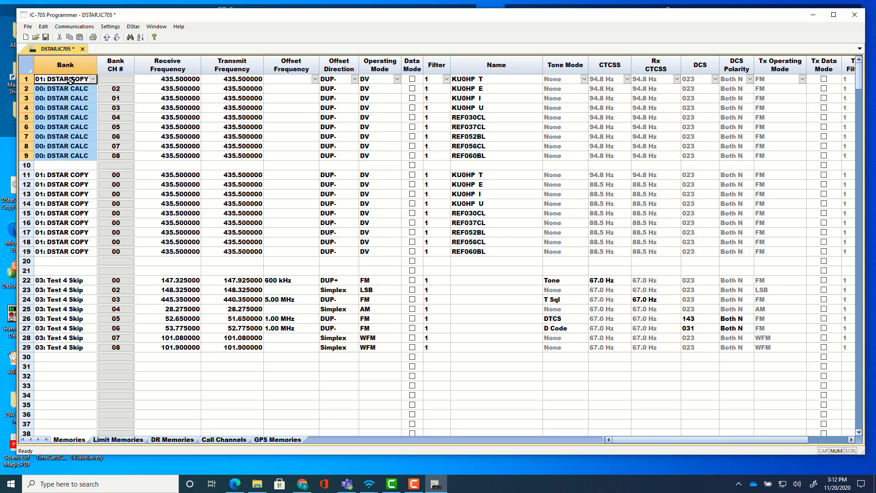
key("ctrl+v")
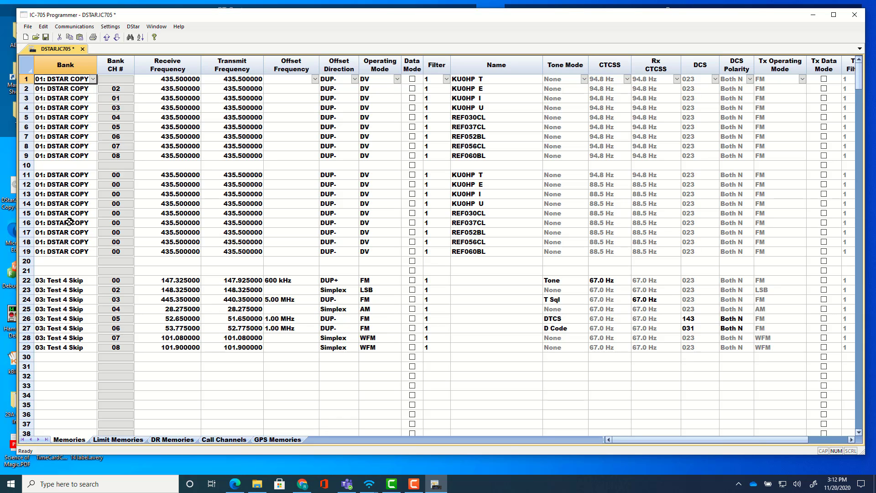
Bring up the channel order for bank 01: DSTAR COPY from row 1's empty channel number and accept it as listed
double_click(120, 81)
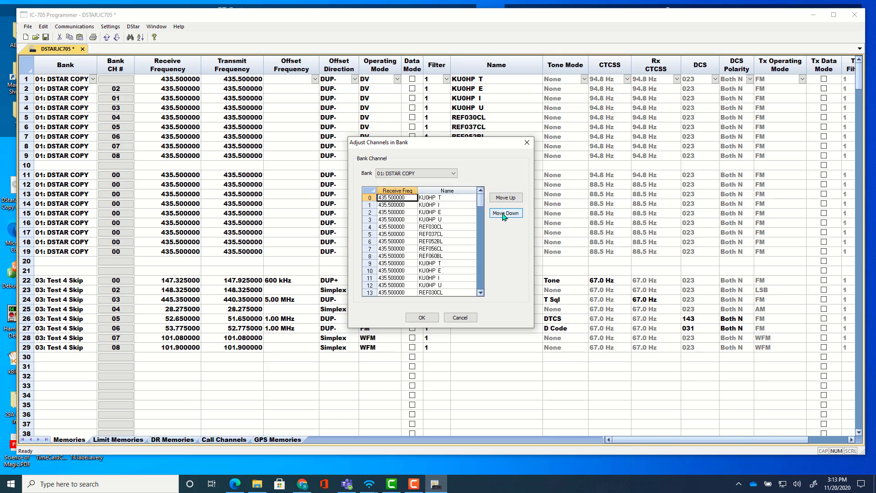
left_click(422, 318)
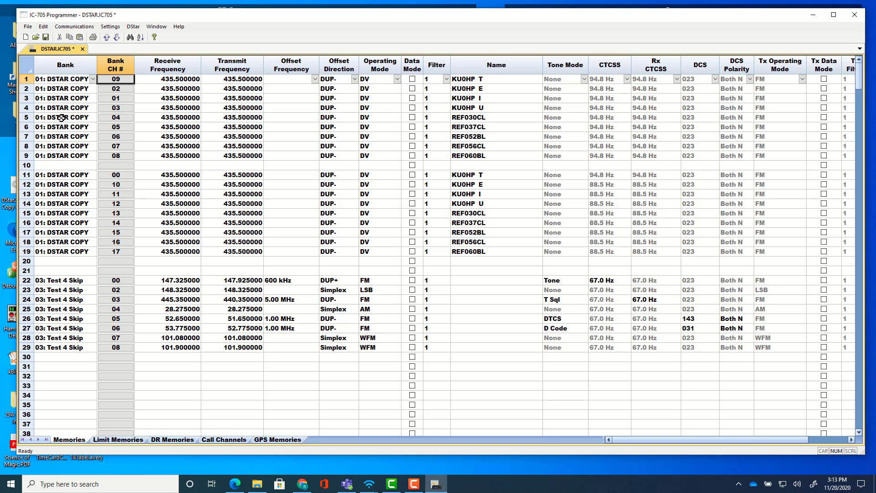
Reassign the memory in row 1 to bank 00: DSTAR CALC
left_click(71, 83)
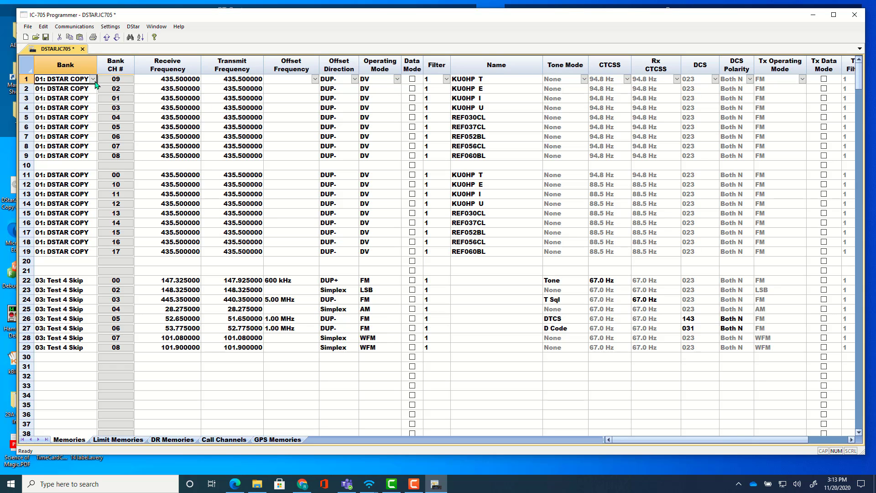
left_click(93, 80)
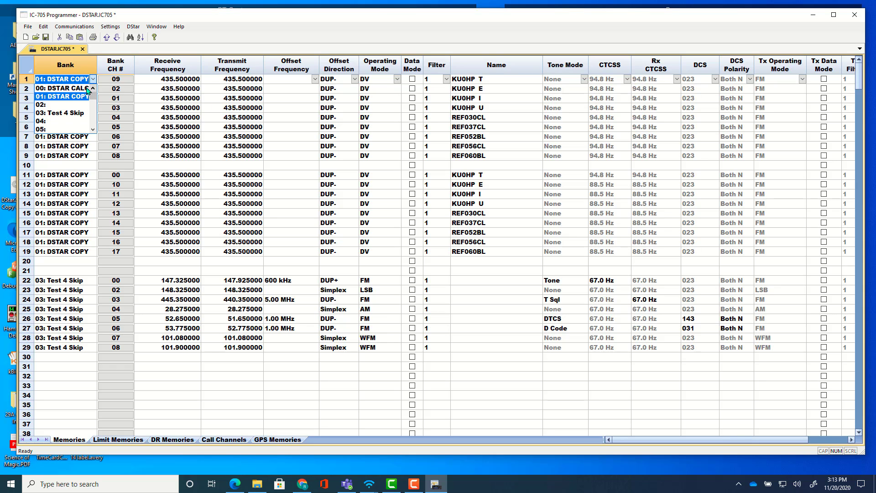
left_click(68, 88)
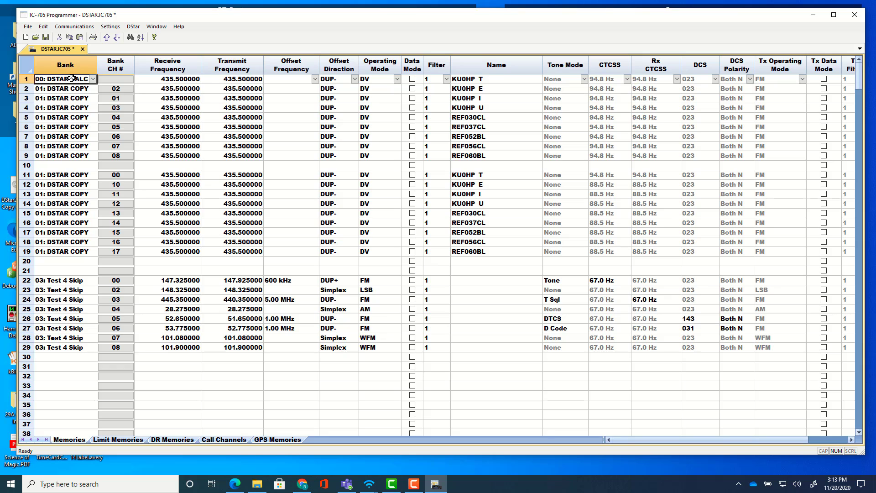
Paste bank 00: DSTAR CALC into rows 2 through 9 and save the file
left_click_drag(54, 89, 51, 157)
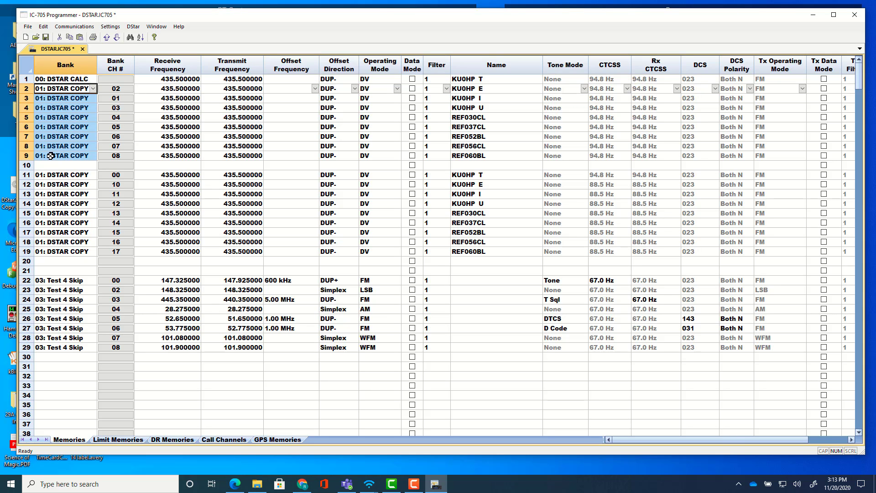
right_click(56, 92)
left_click(57, 114)
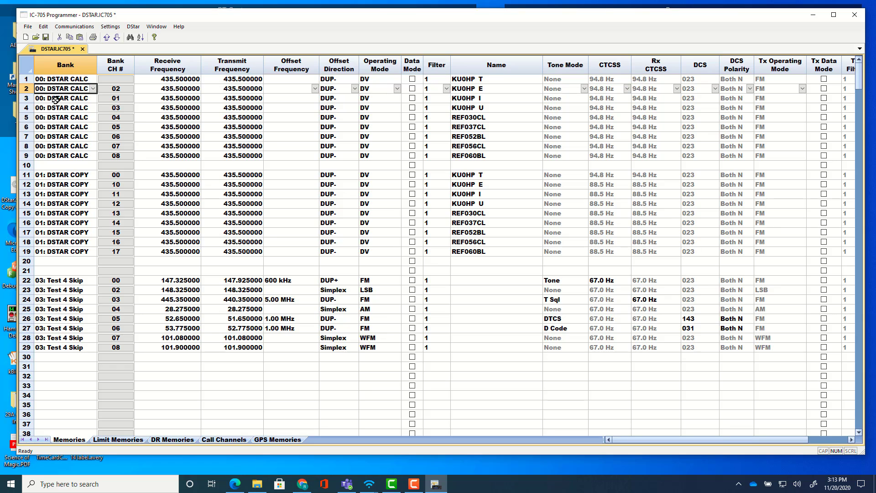
left_click(45, 37)
Create a split memory in row 31 with receive frequency 145.525 and transmit frequency 445.325
left_click(72, 367)
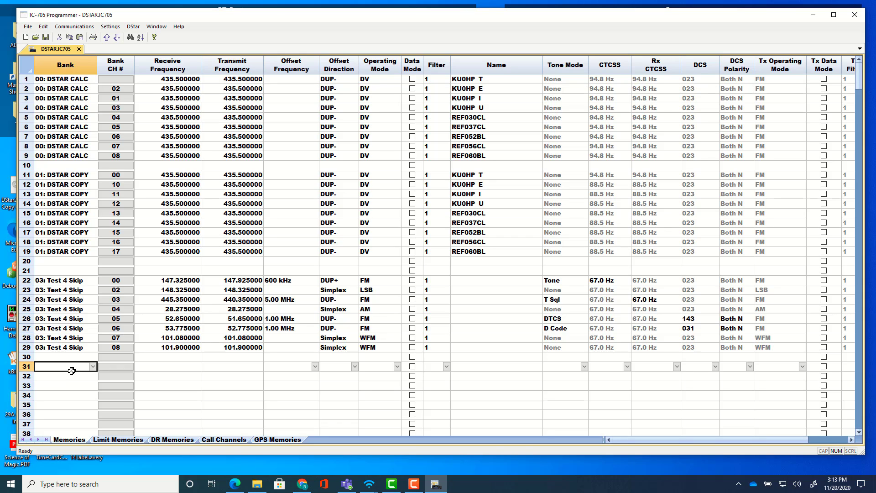
left_click(167, 368)
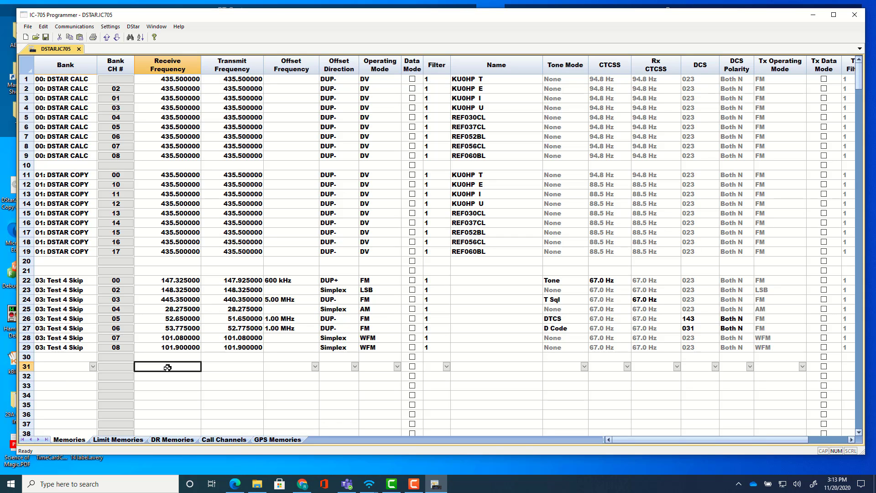
key("ctrl+v")
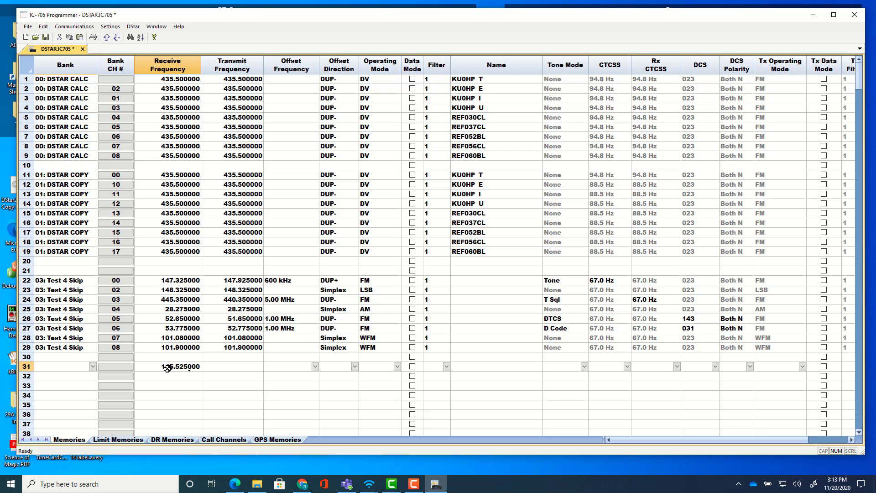
key("Return")
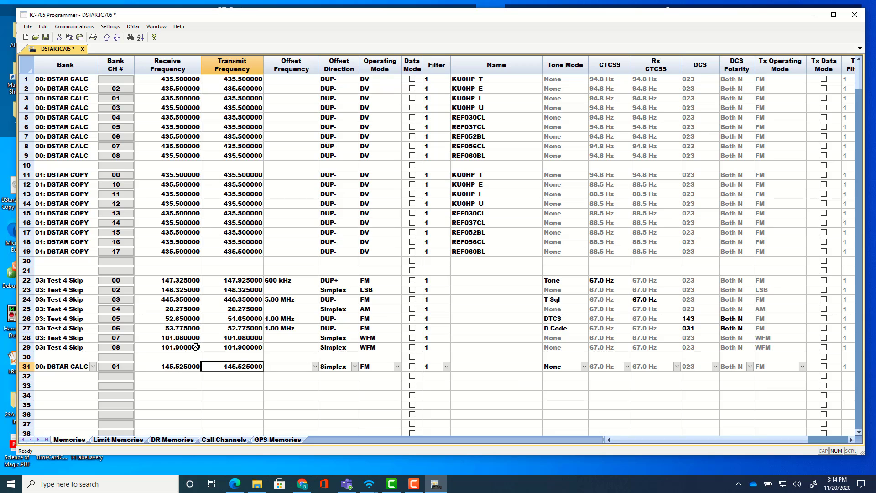
type("445.325")
key("Tab")
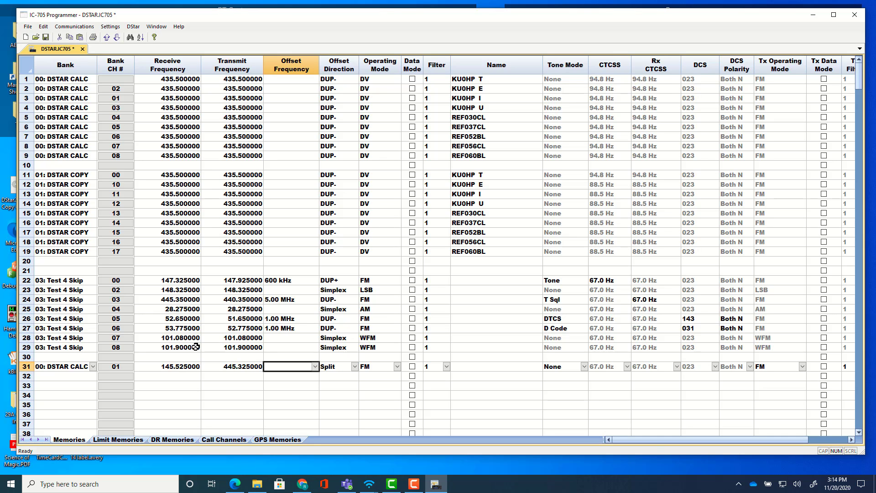
Assign the new memory in row 31 to bank 02 and set its tone mode to Tone
left_click(183, 376)
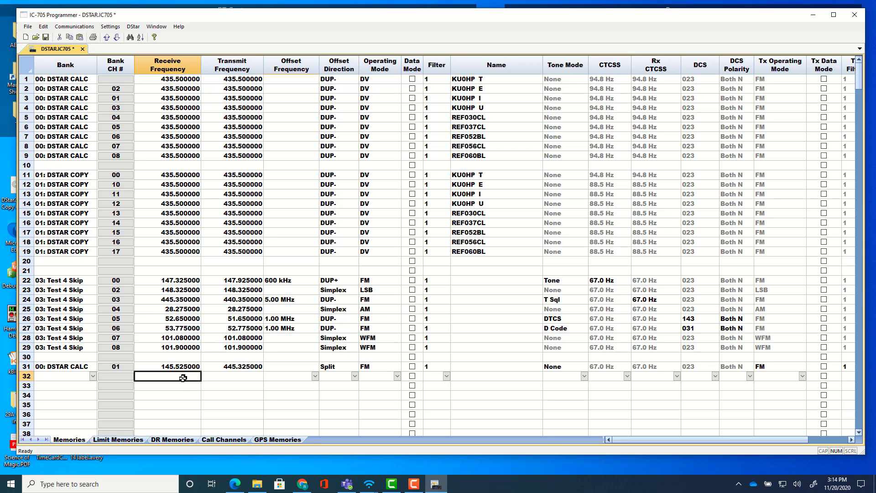
left_click(92, 367)
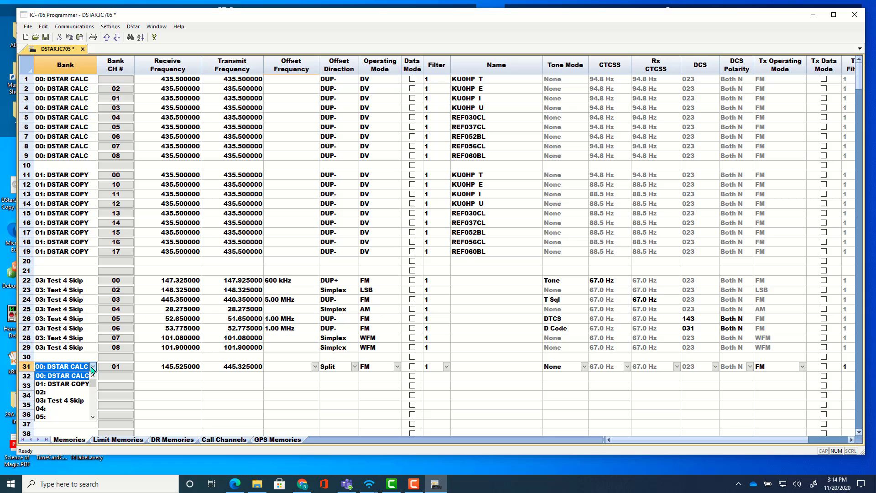
left_click(80, 391)
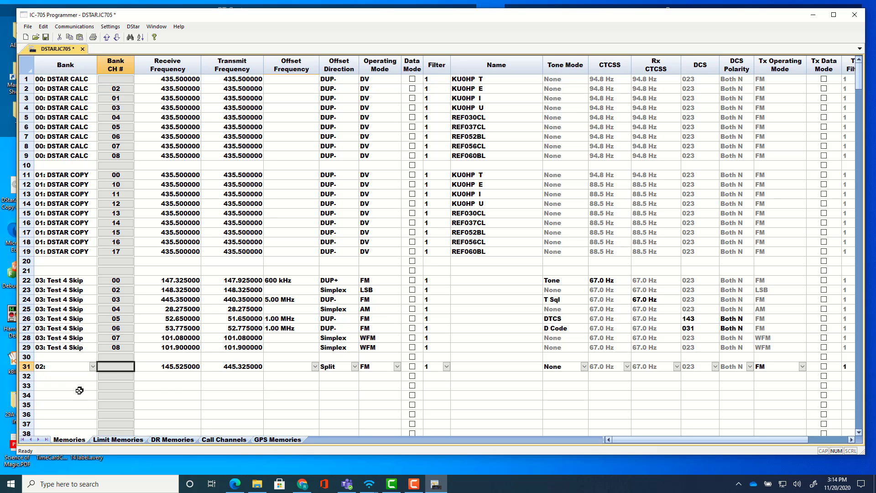
left_click(182, 377)
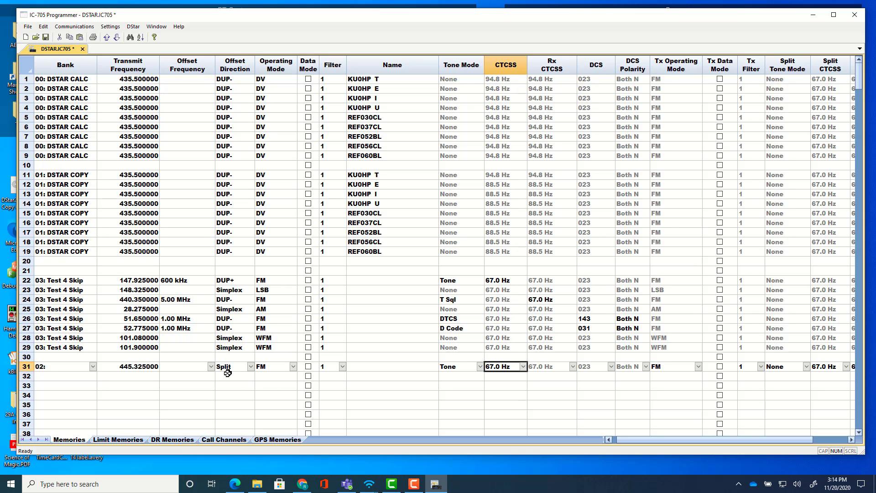
Check the split settings of row 31 and hide the split columns in the memories grid
left_click_drag(657, 439, 657, 439)
left_click(851, 440)
left_click(852, 439)
left_click(852, 439)
left_click(851, 439)
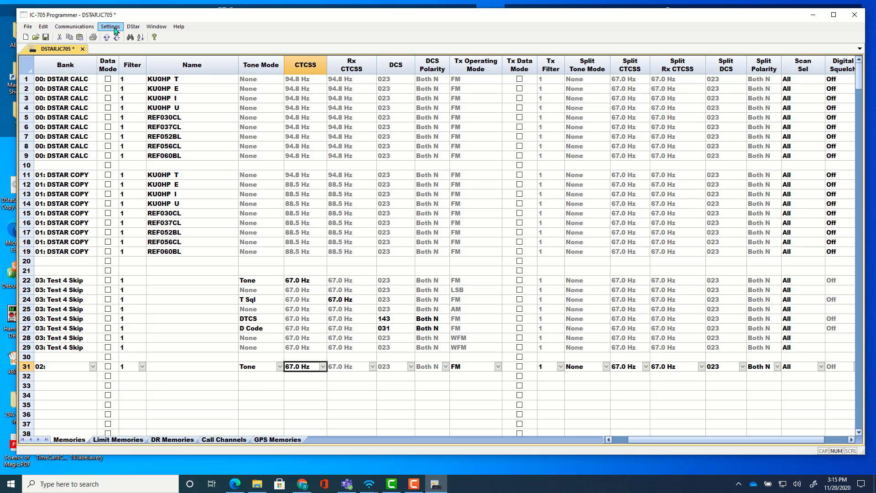
left_click(115, 30)
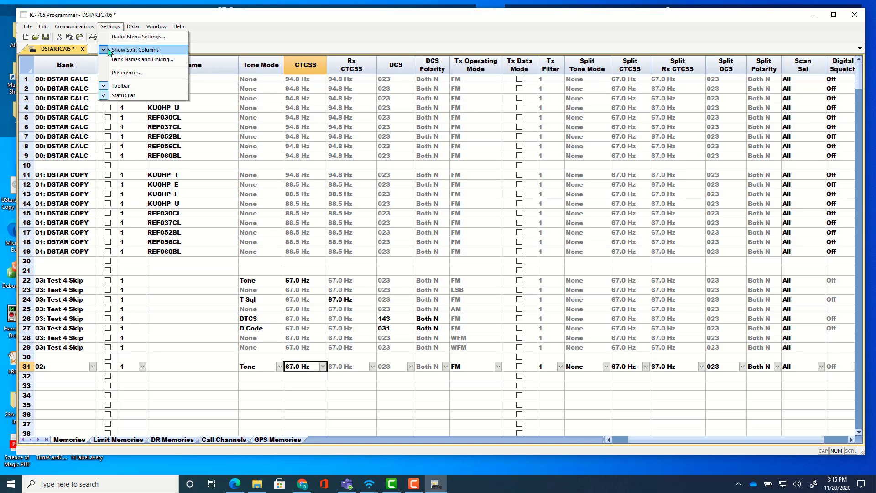
left_click(107, 50)
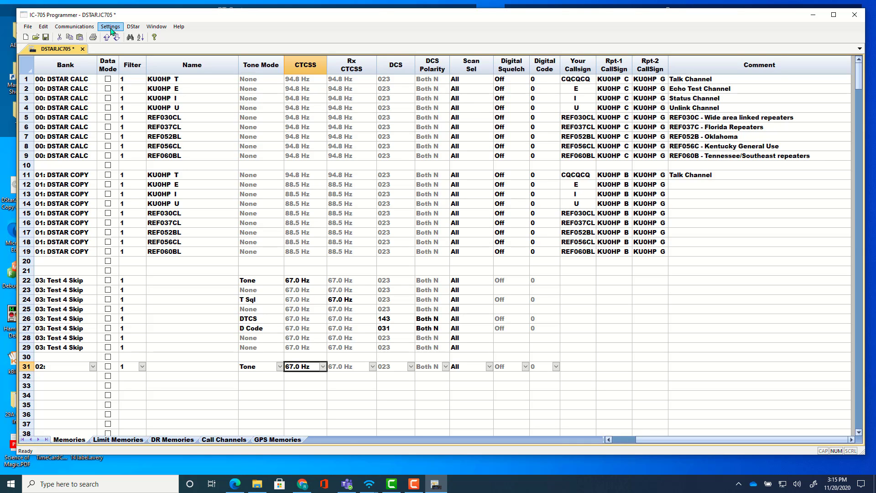
Show the split columns in the memories grid again
left_click(110, 28)
left_click(115, 51)
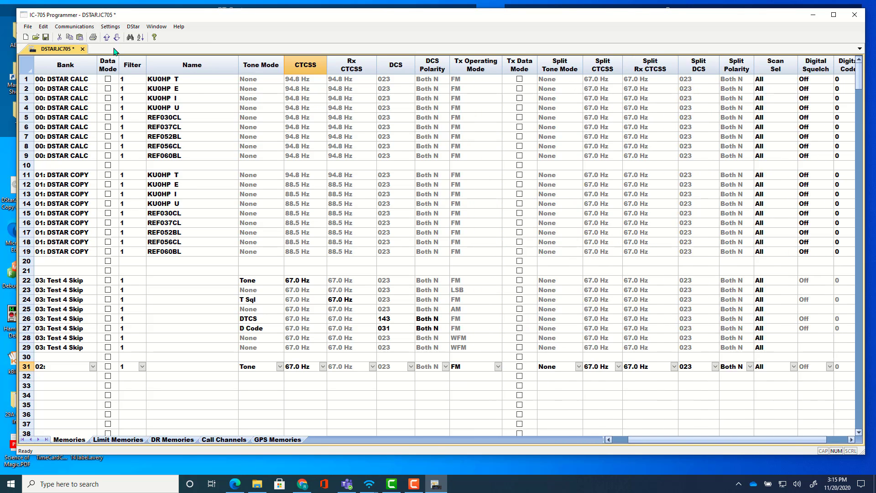
left_click_drag(646, 449, 658, 444)
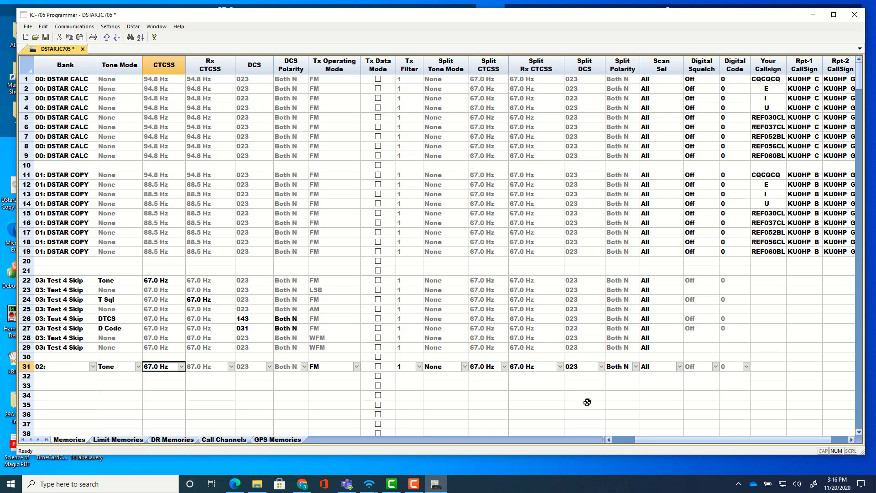
left_click_drag(671, 439, 470, 441)
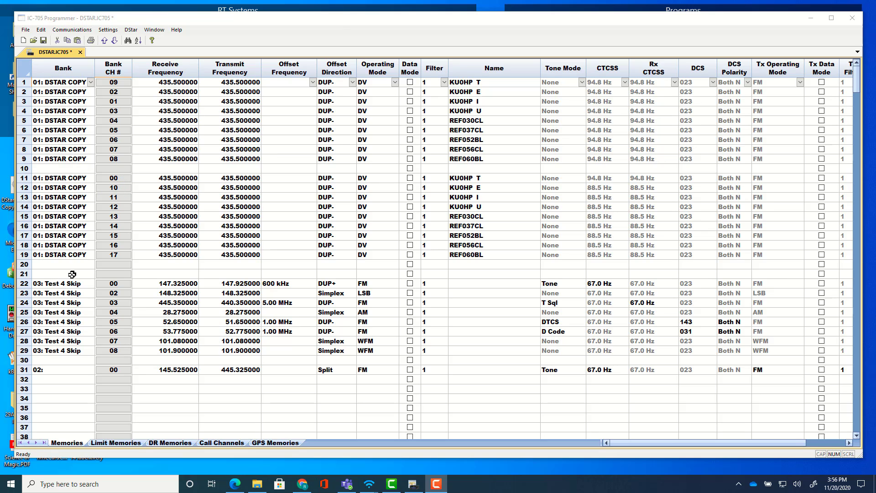
Sort all memory channels in ascending order by Bank, with Bank CH # as the second sort column
left_click(41, 30)
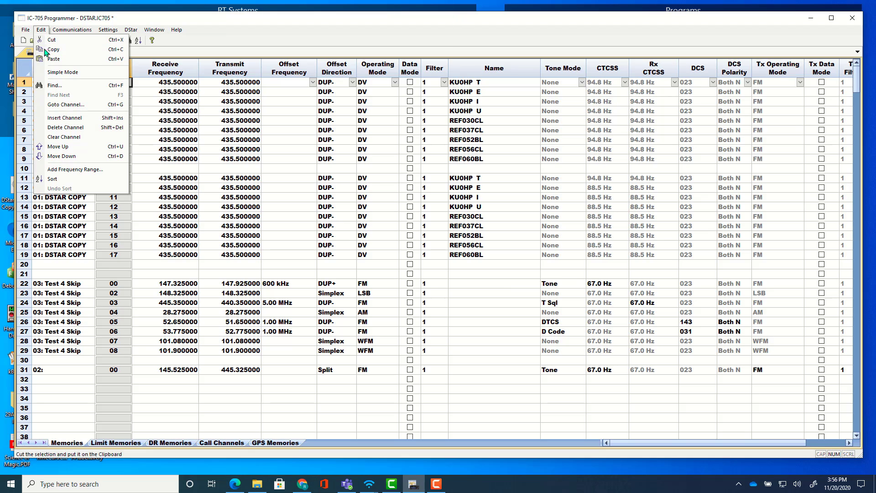
left_click(51, 180)
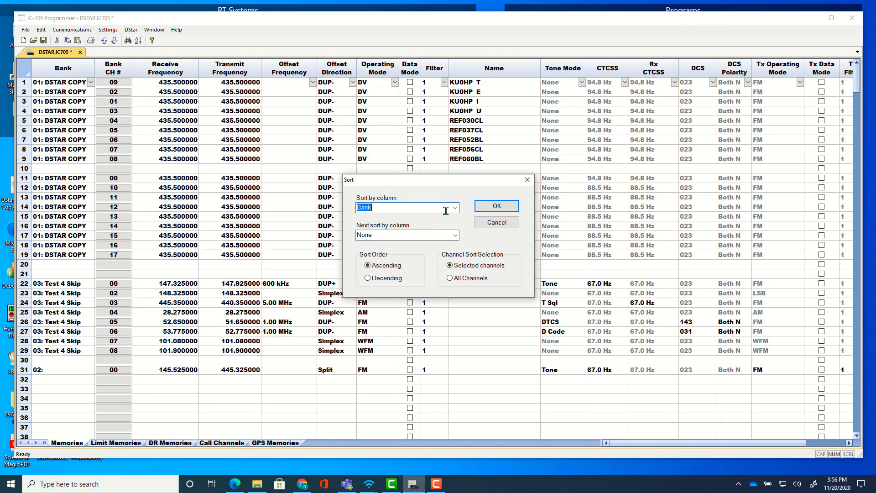
left_click(455, 208)
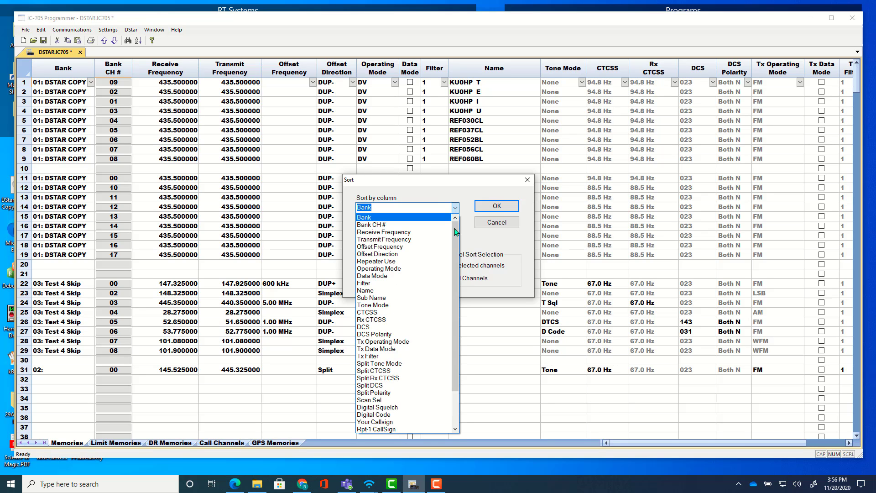
left_click_drag(456, 234, 449, 291)
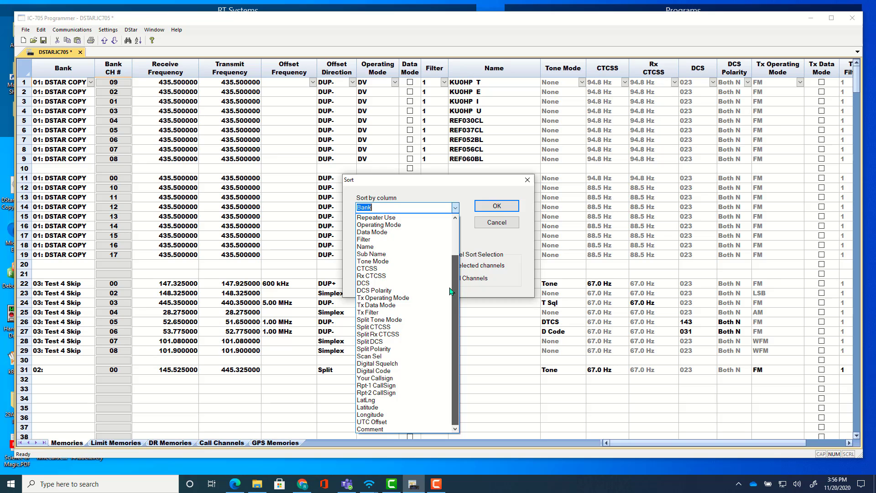
left_click_drag(450, 291, 452, 227)
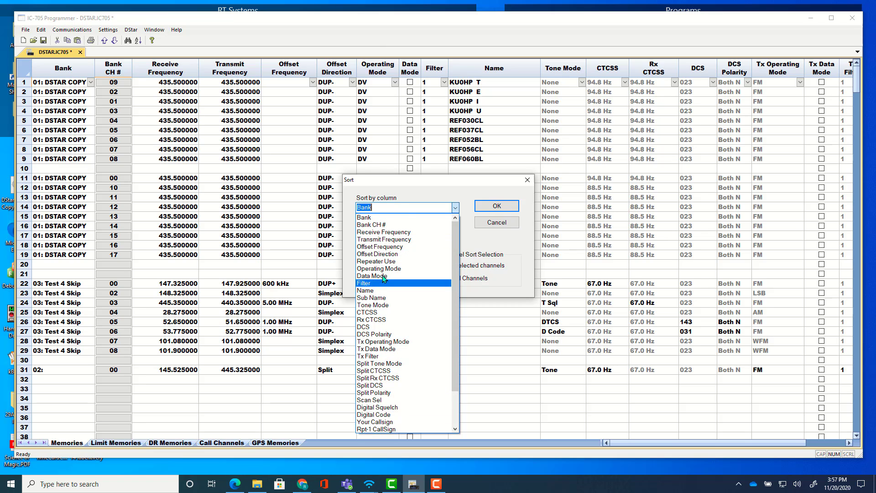
left_click(383, 221)
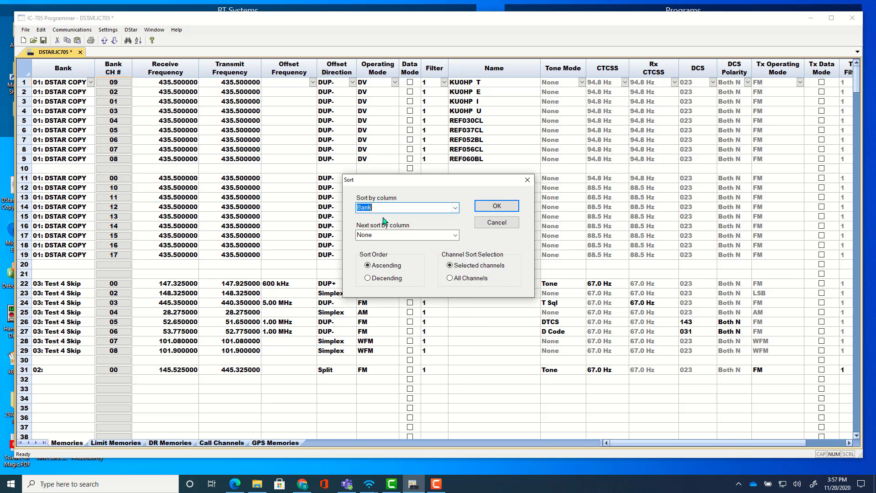
left_click(455, 235)
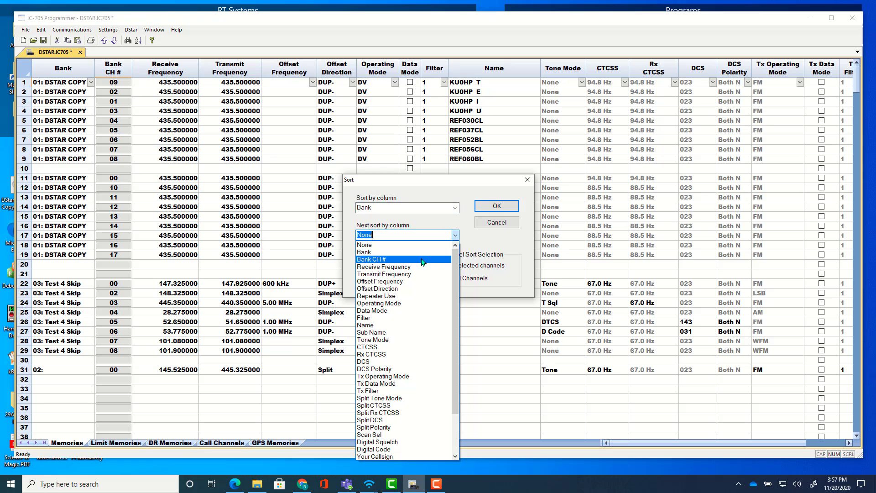
left_click(422, 259)
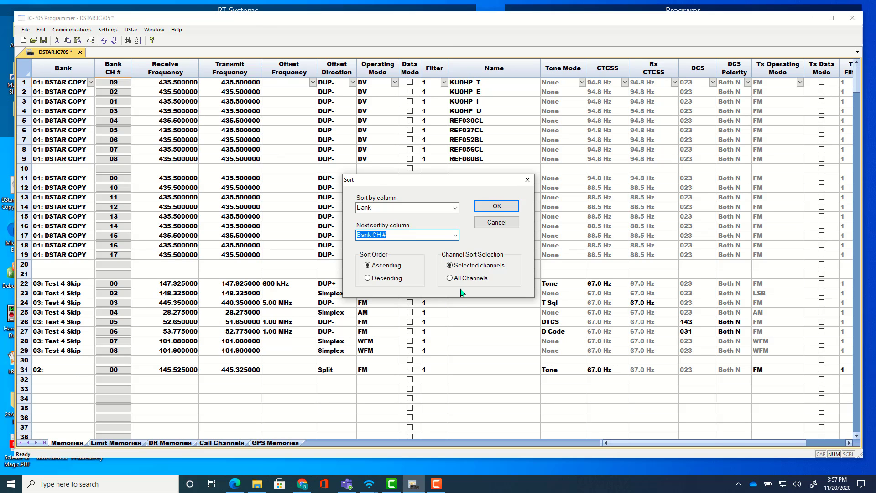
left_click(450, 278)
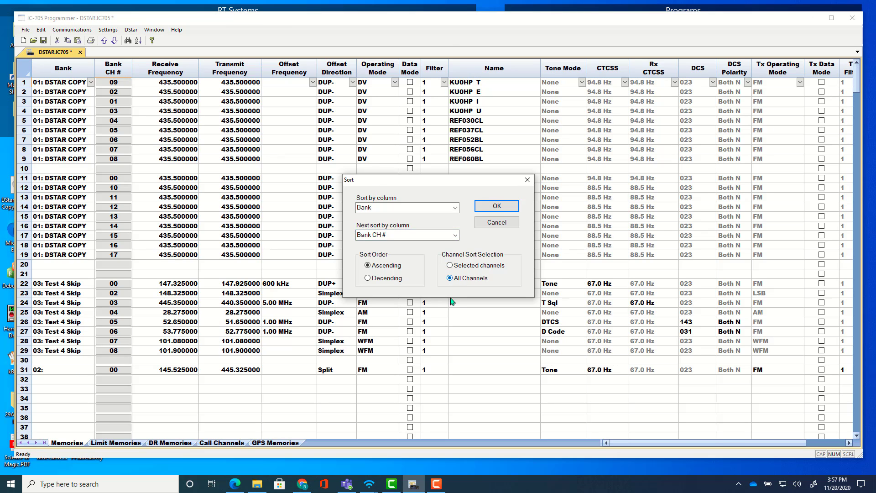
left_click(492, 205)
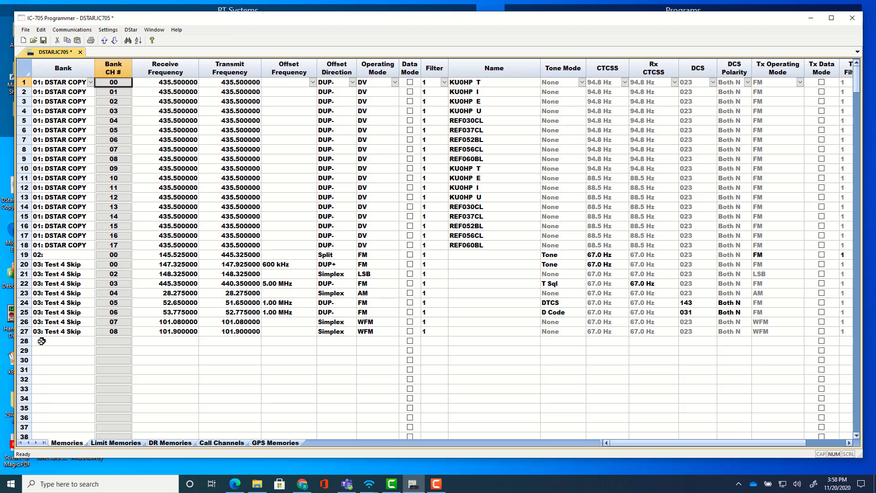
In bank 01: DSTAR COPY, move the memory on bank channel 0 down seven places to channel 7
double_click(123, 95)
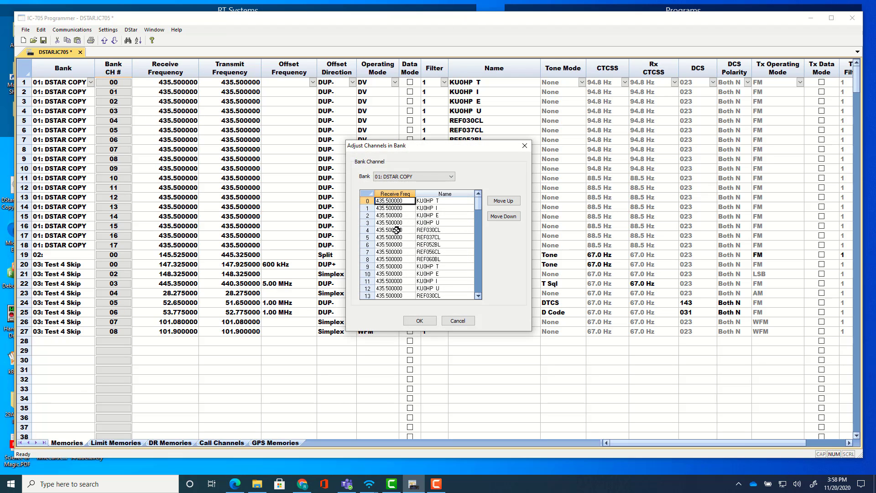
left_click(502, 216)
left_click(502, 215)
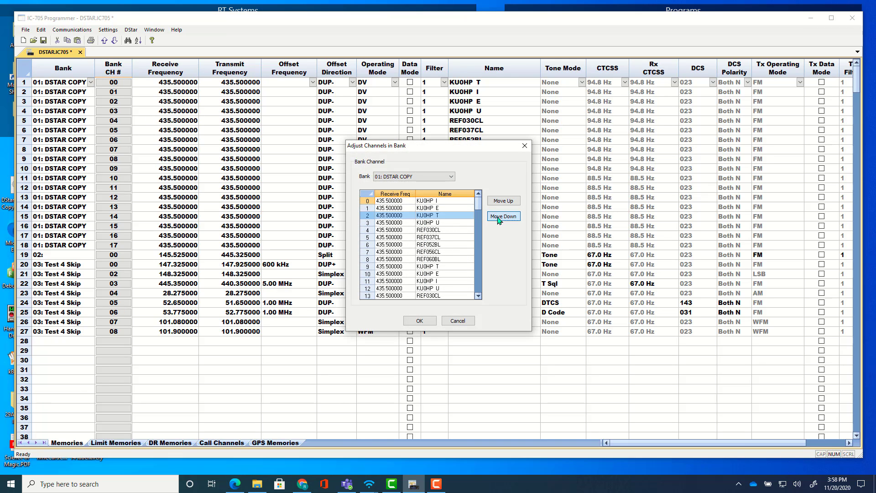
left_click(502, 216)
left_click(502, 216)
left_click(502, 216)
left_click(502, 215)
left_click(501, 216)
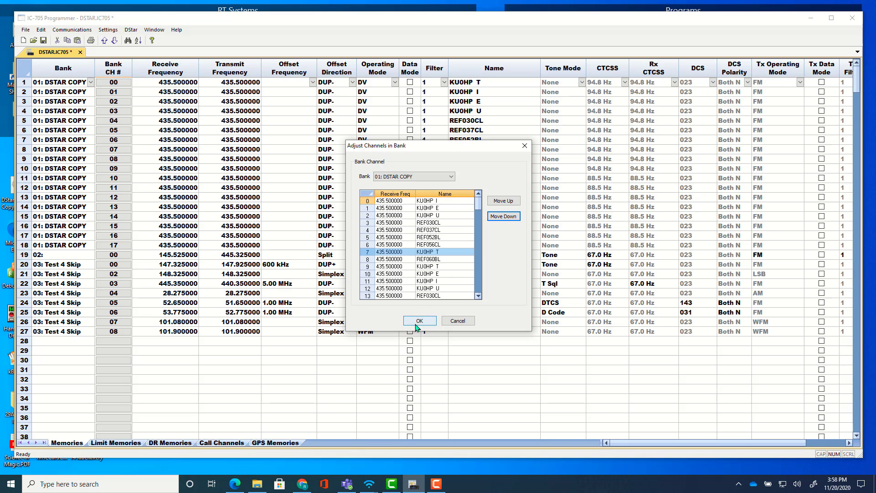
left_click(417, 321)
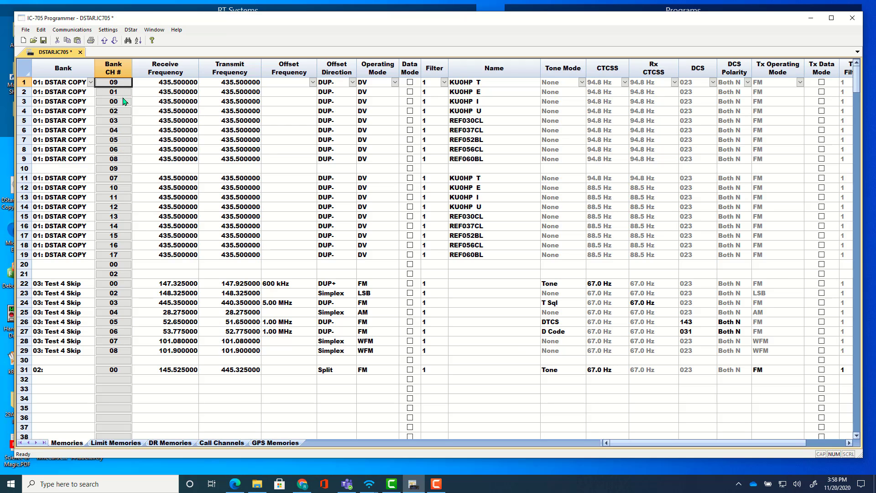
Re-sort all channels by Bank and Bank CH # so the rows follow the adjusted bank channel order
left_click(41, 30)
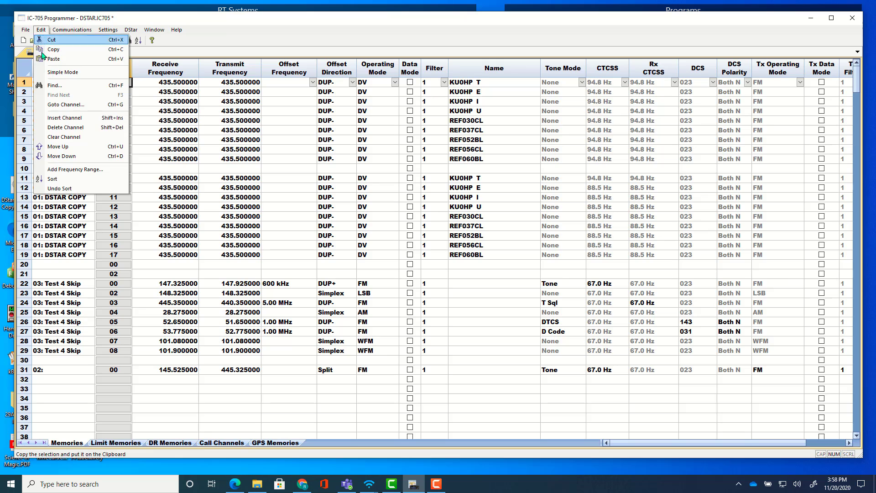
left_click(67, 180)
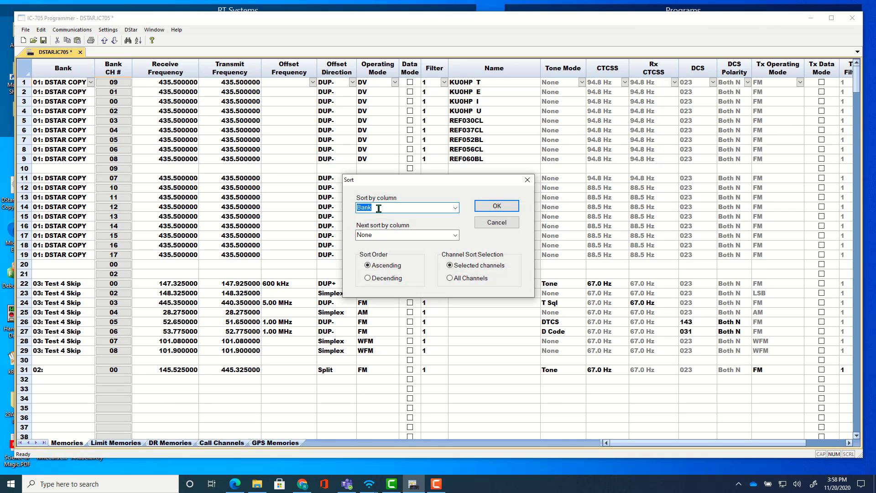
left_click(377, 233)
left_click(455, 235)
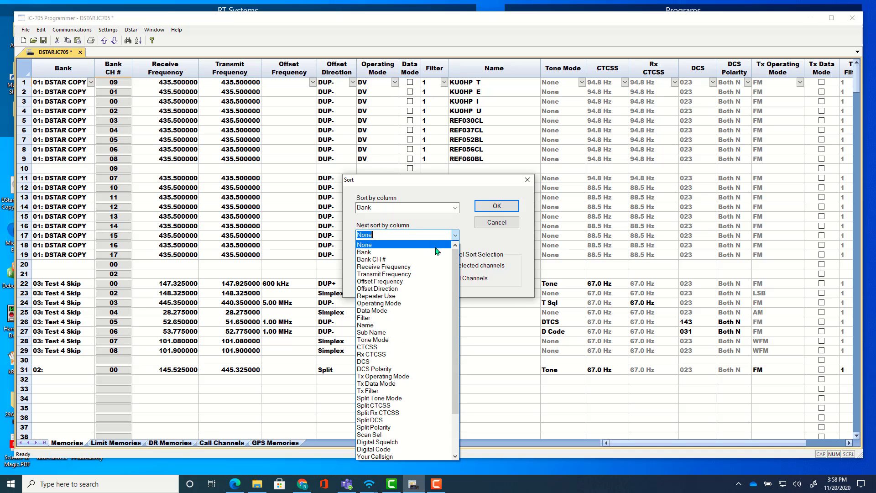
left_click(407, 260)
left_click(472, 279)
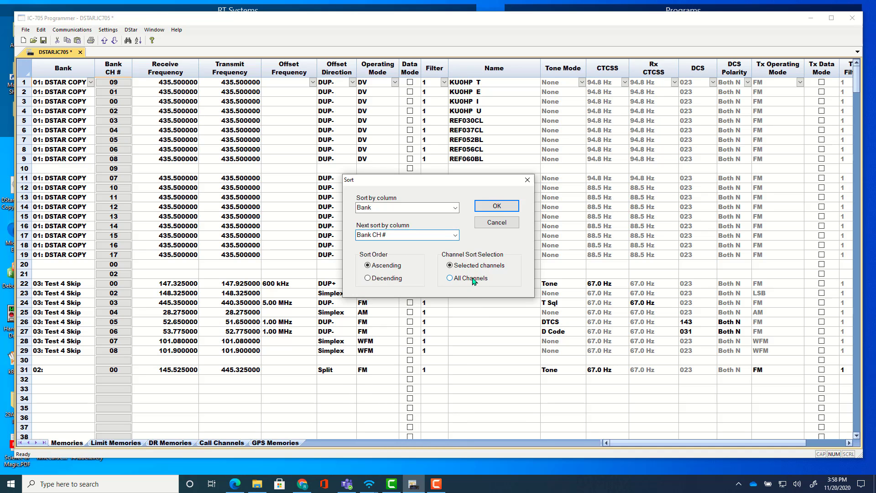
left_click(492, 211)
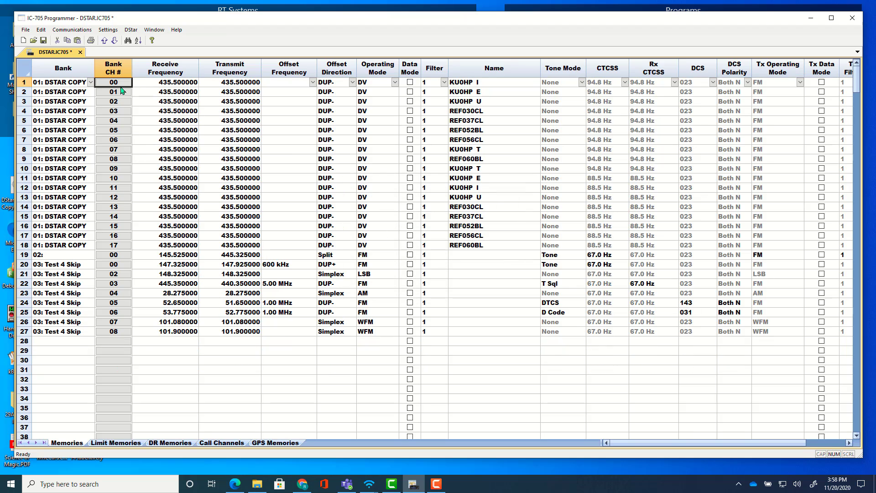
Compare the names of the memories in rows 8 and 10 of the sorted list
left_click(496, 149)
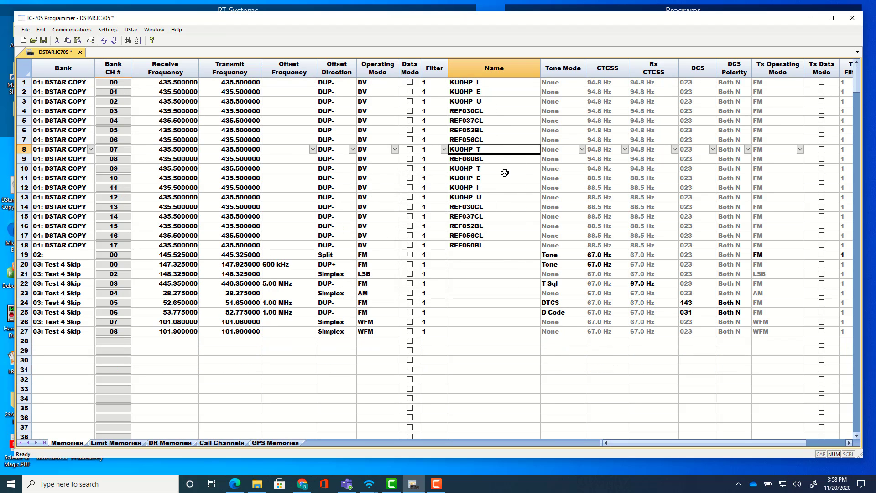
left_click(504, 168)
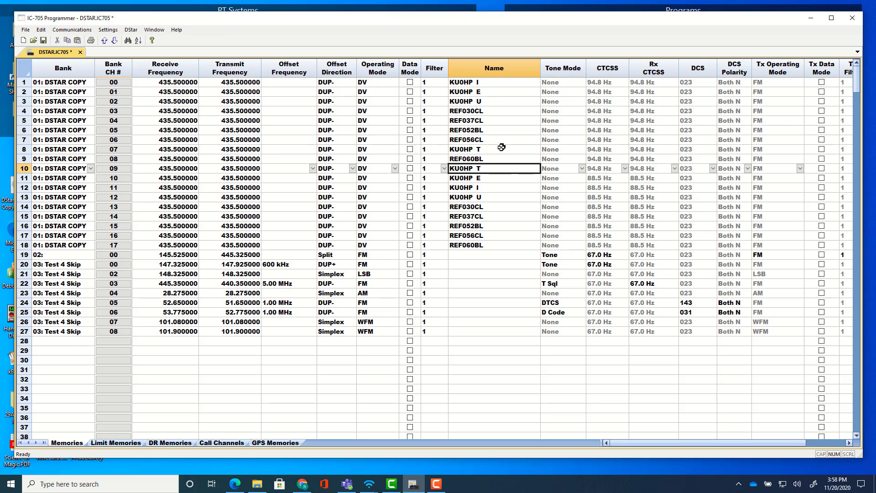
left_click(501, 147)
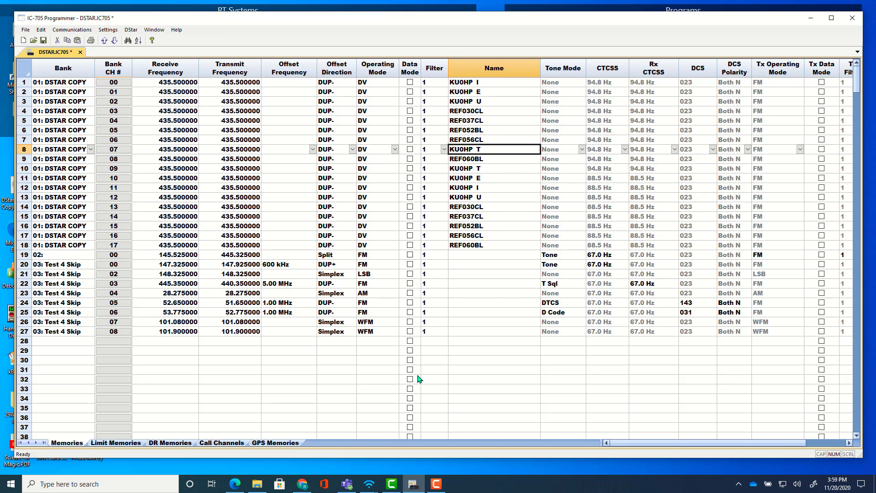
Go to channel 465 in the DR memories, and return to the first channel of the list
left_click(170, 442)
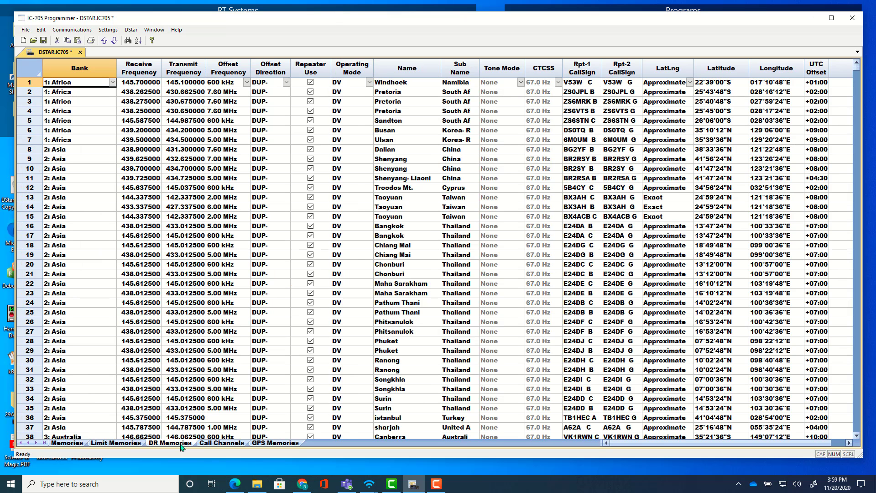
left_click(41, 29)
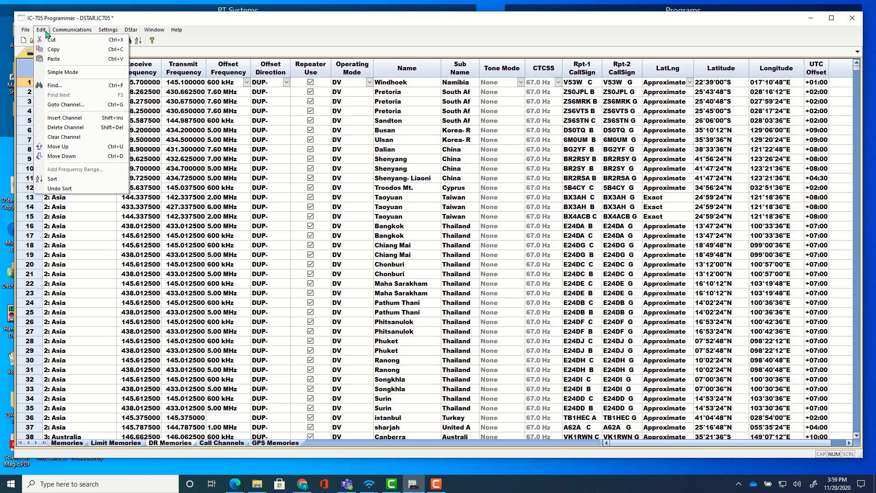
left_click(63, 104)
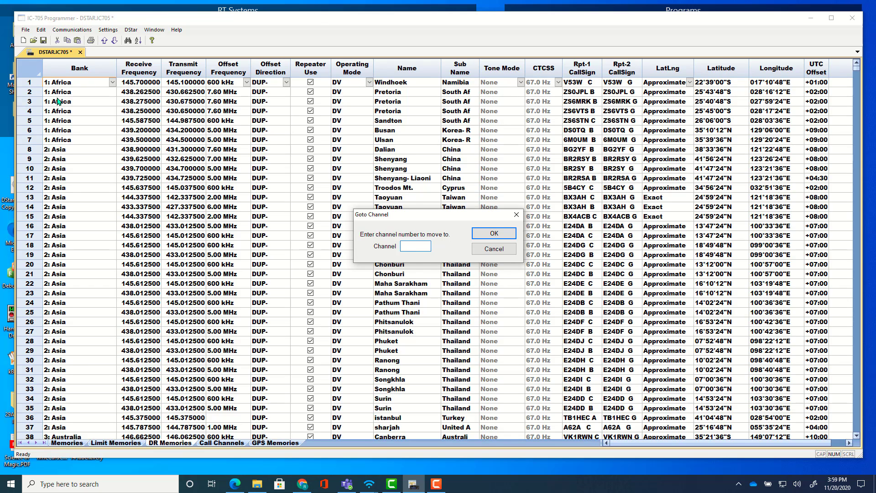
type("465")
left_click(506, 235)
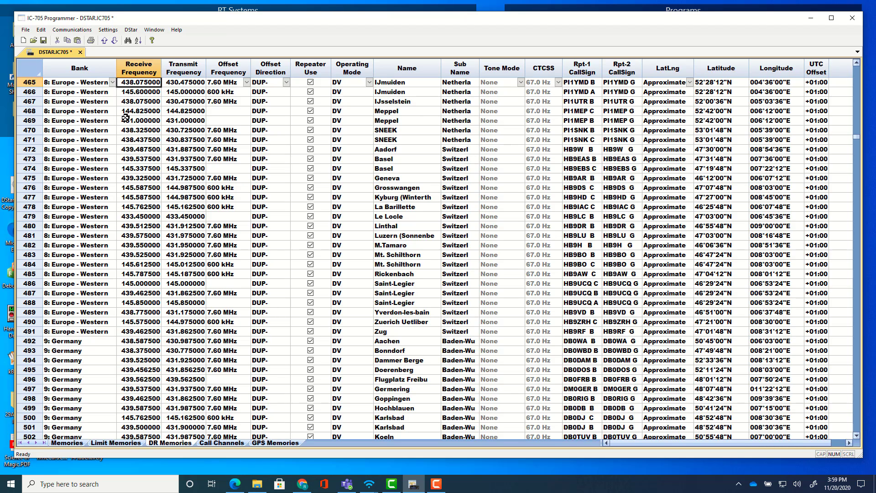
key("ctrl+Home")
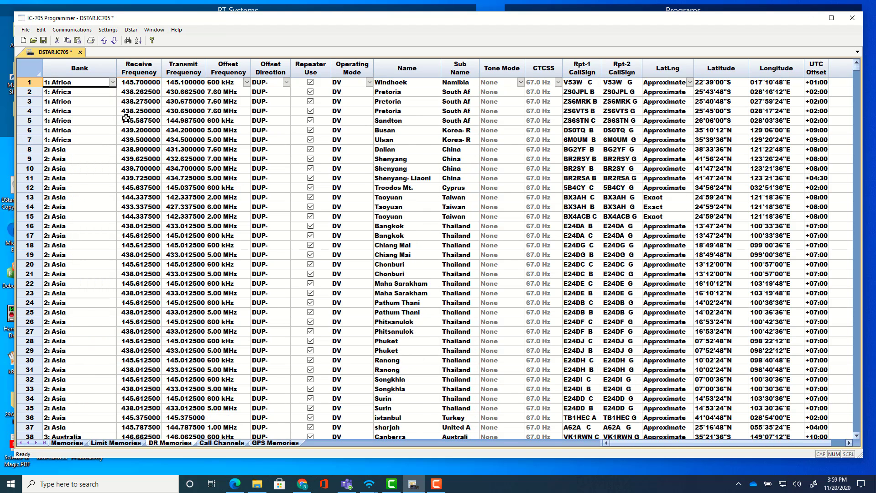